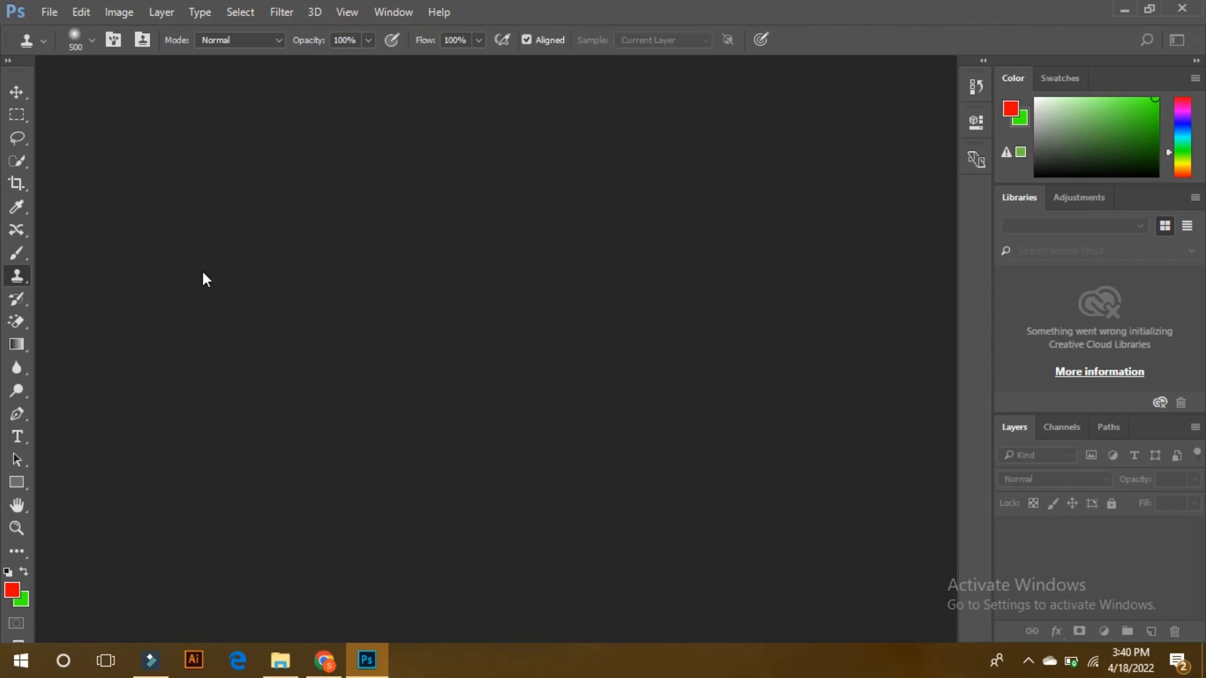
Open the joanna-kosinska-RE-8WswW95o-unsplash image from the Downloads folder in Photoshop.
left_click(280, 660)
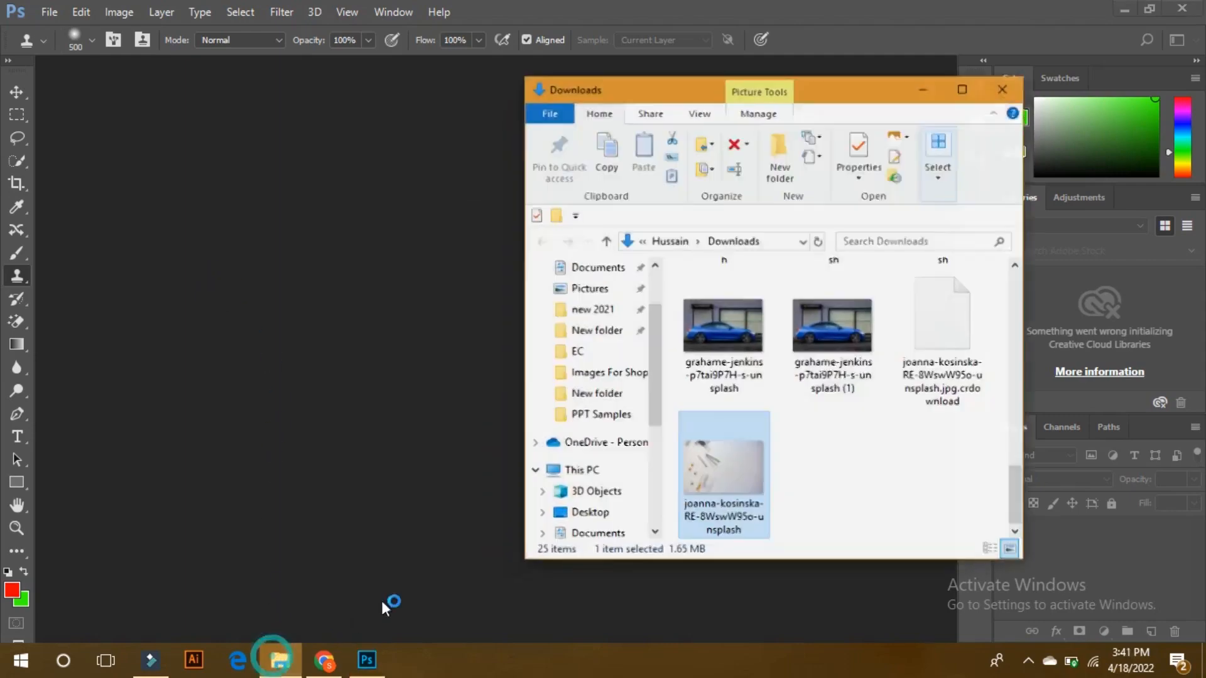
left_click_drag(726, 469, 349, 352)
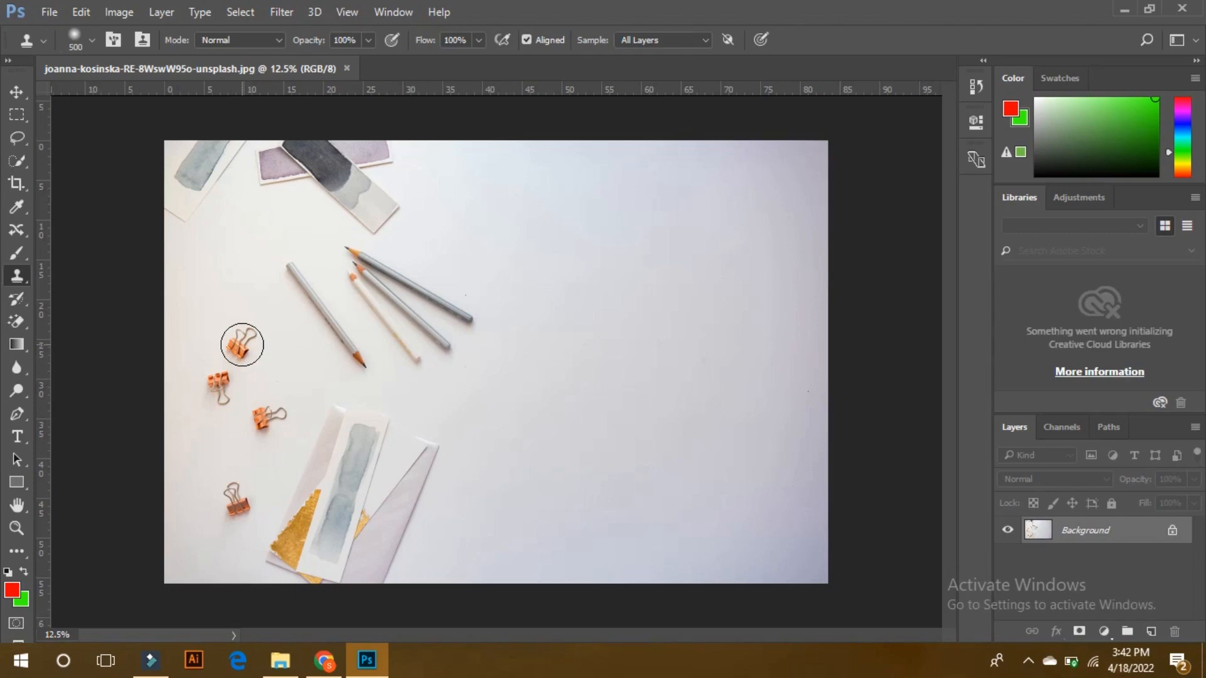
Sample the topmost orange binder clip with the Clone Stamp and try cloning it onto the empty paper just above it.
key("alt")
left_click(242, 345, "alt")
left_click(242, 345)
key("alt")
left_click(242, 346, "alt")
left_click(216, 293)
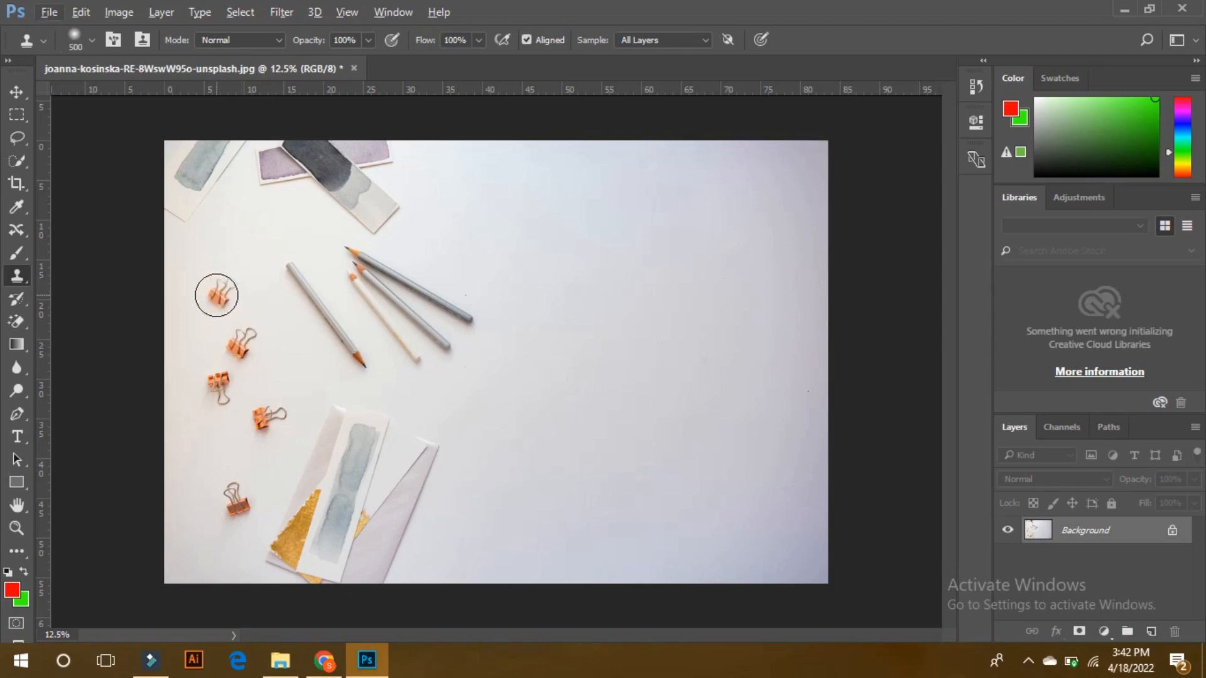
left_click_drag(218, 291, 224, 291)
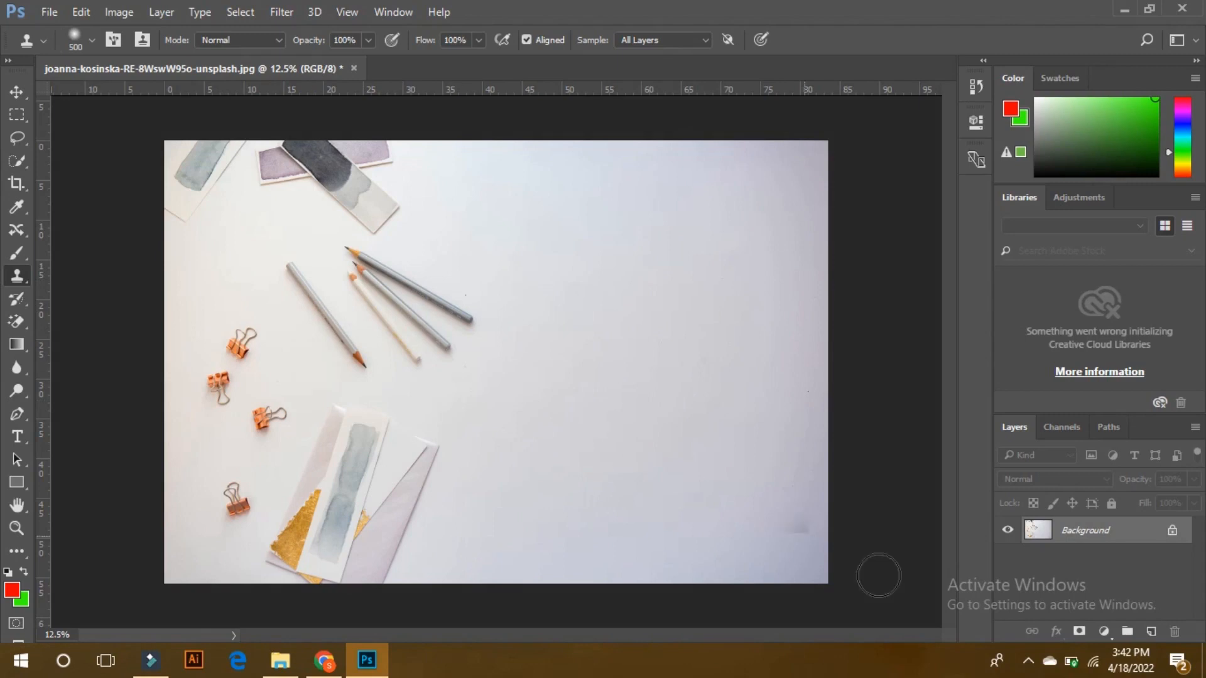
Add a new empty layer, set the Clone Stamp to sample Current Layer, and toggle the Background's visibility off and back on.
left_click(1144, 633)
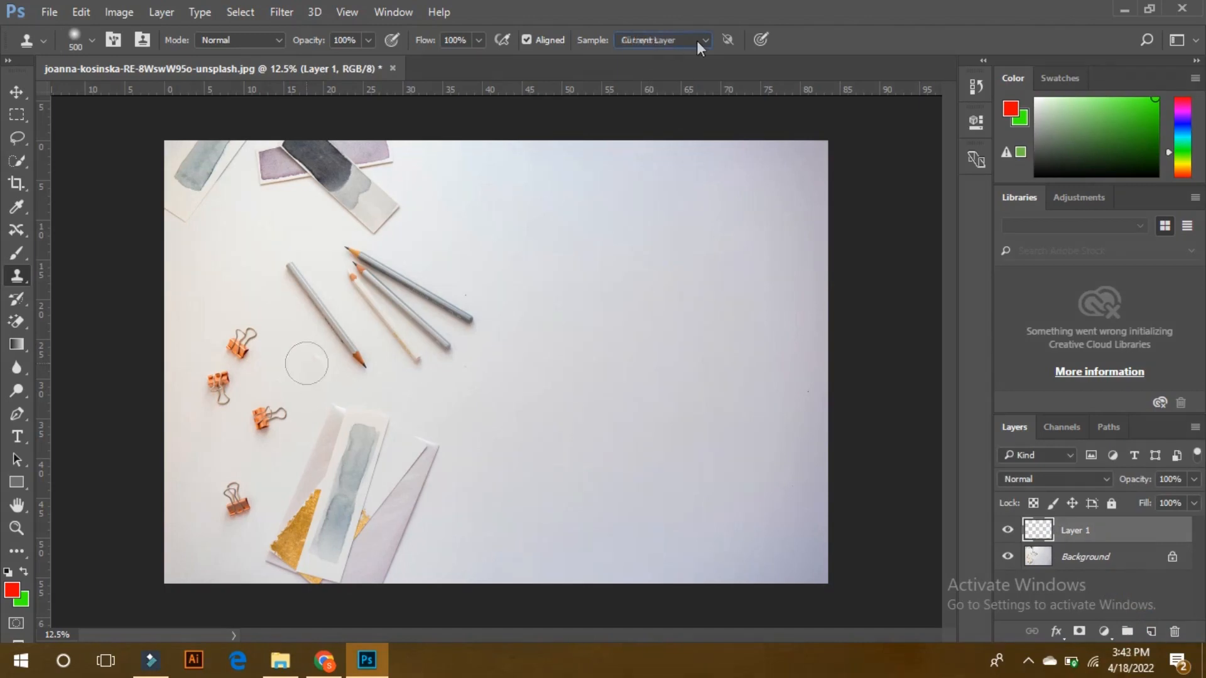
left_click(673, 37)
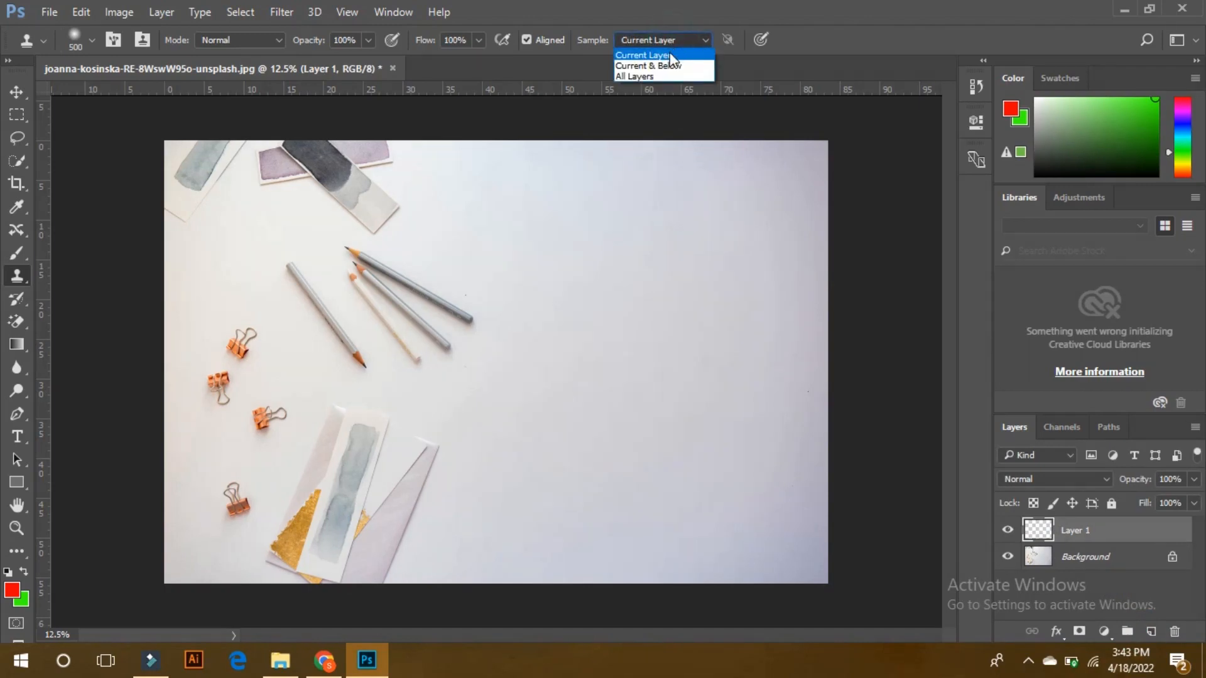
left_click(677, 58)
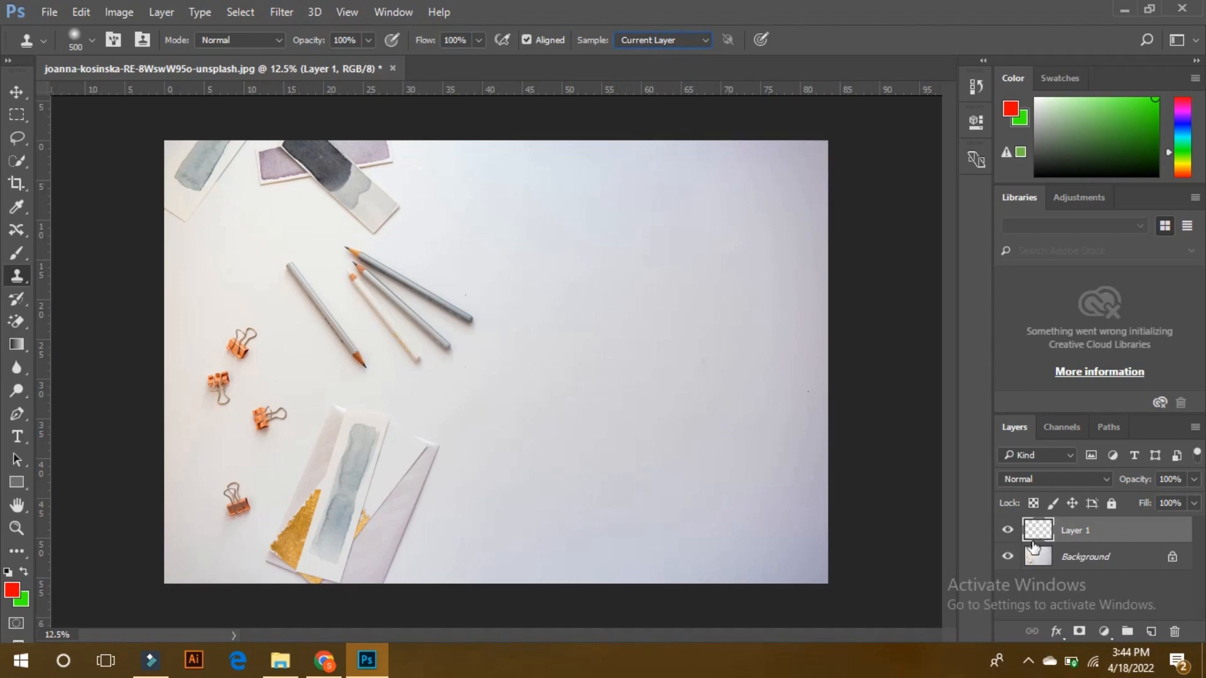
left_click(1007, 556)
left_click(1008, 556)
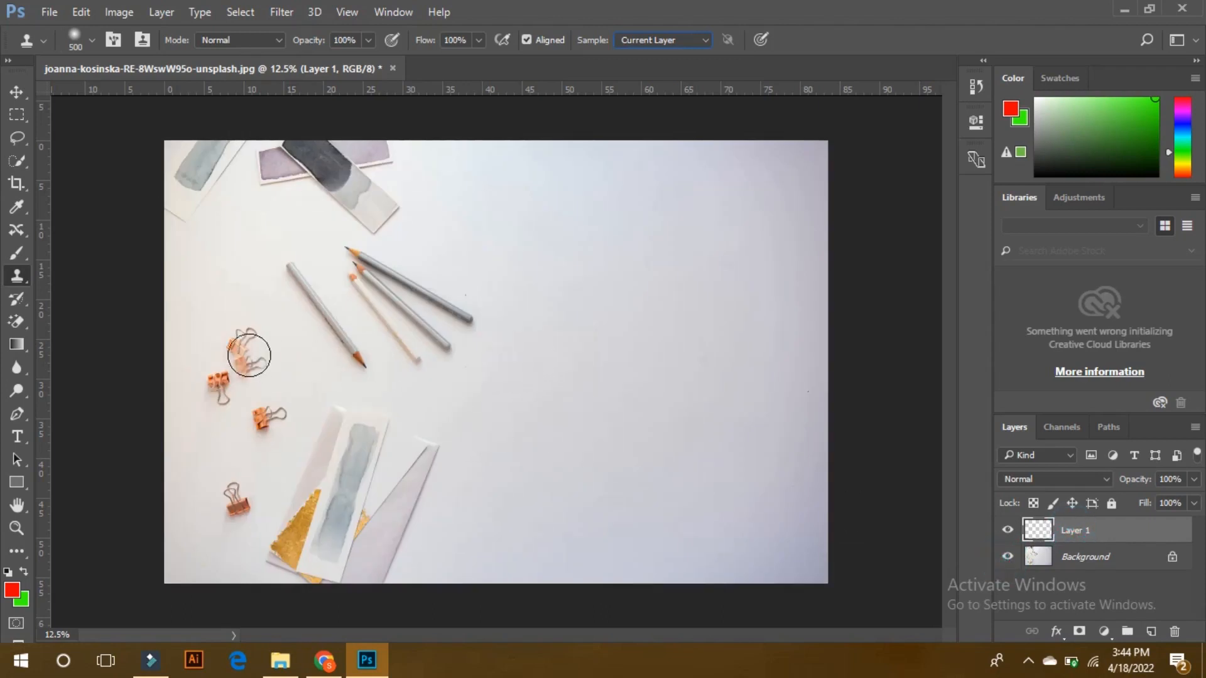
Try to clone the topmost binder clip onto the blank middle of the paper while sampling only the empty Layer 1.
left_click(241, 343, "alt")
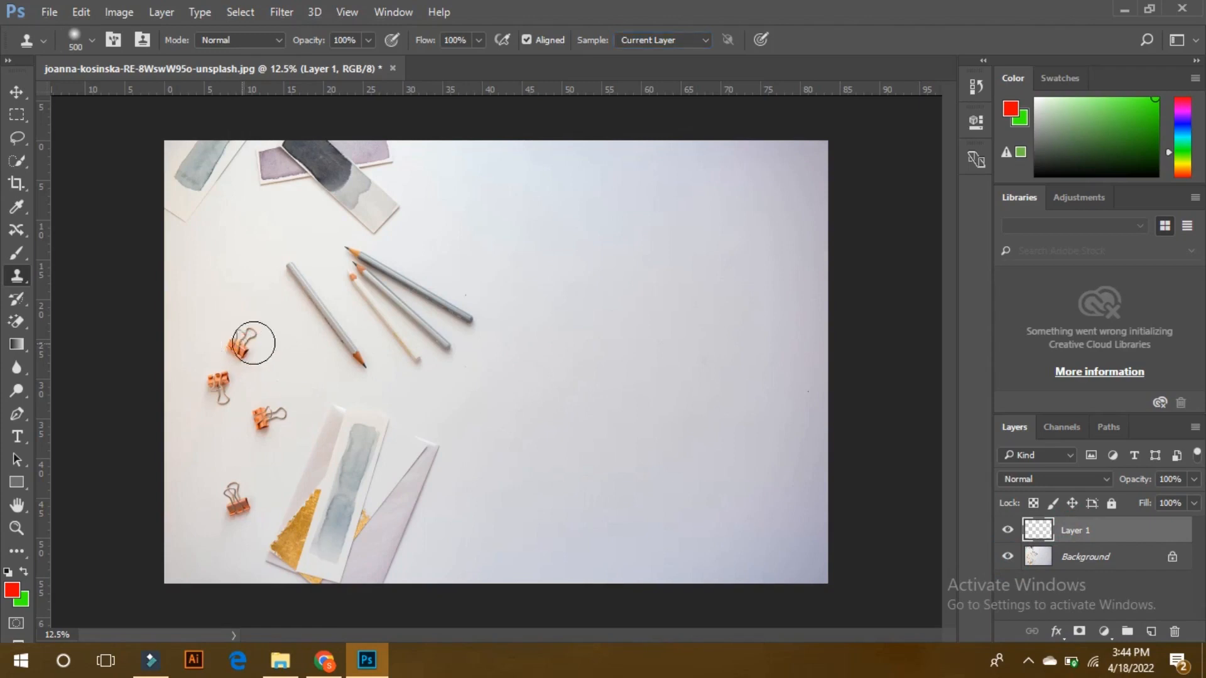
mouse_move(578, 358)
left_mouse_down()
mouse_move(624, 345)
mouse_move(570, 360)
mouse_move(576, 347)
mouse_move(605, 348)
mouse_move(563, 364)
mouse_move(570, 341)
mouse_move(593, 339)
left_mouse_up()
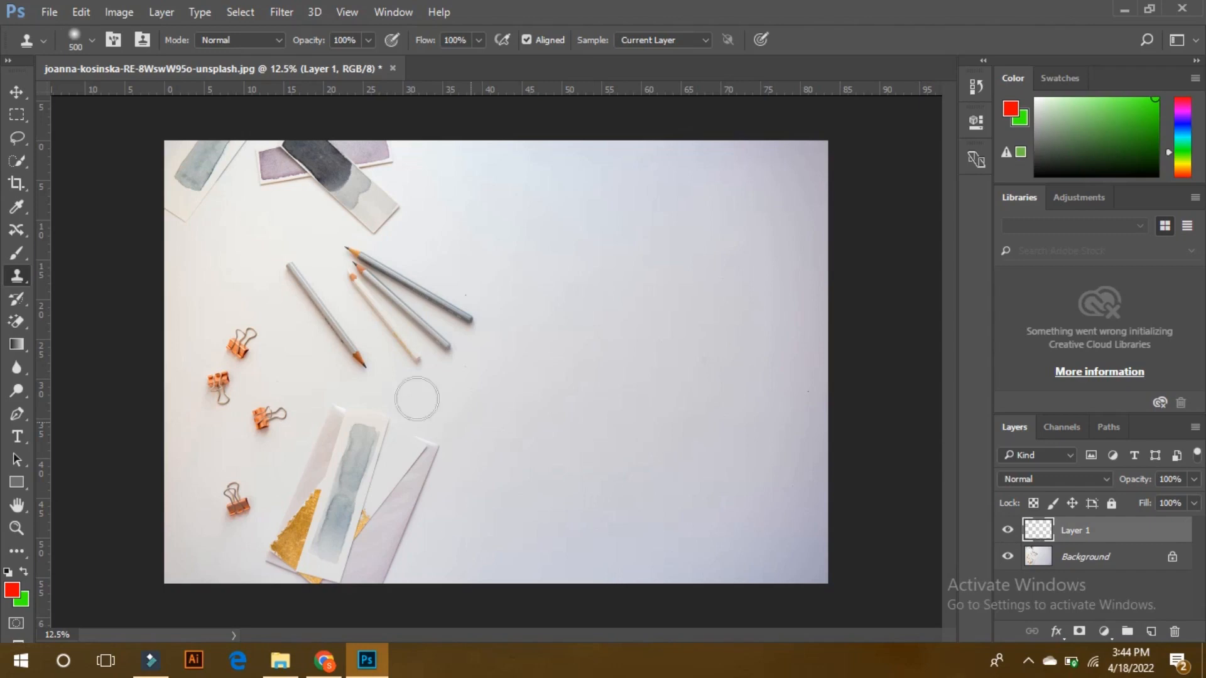
mouse_move(503, 352)
left_mouse_down()
mouse_move(506, 368)
mouse_move(620, 347)
mouse_move(586, 365)
left_mouse_up()
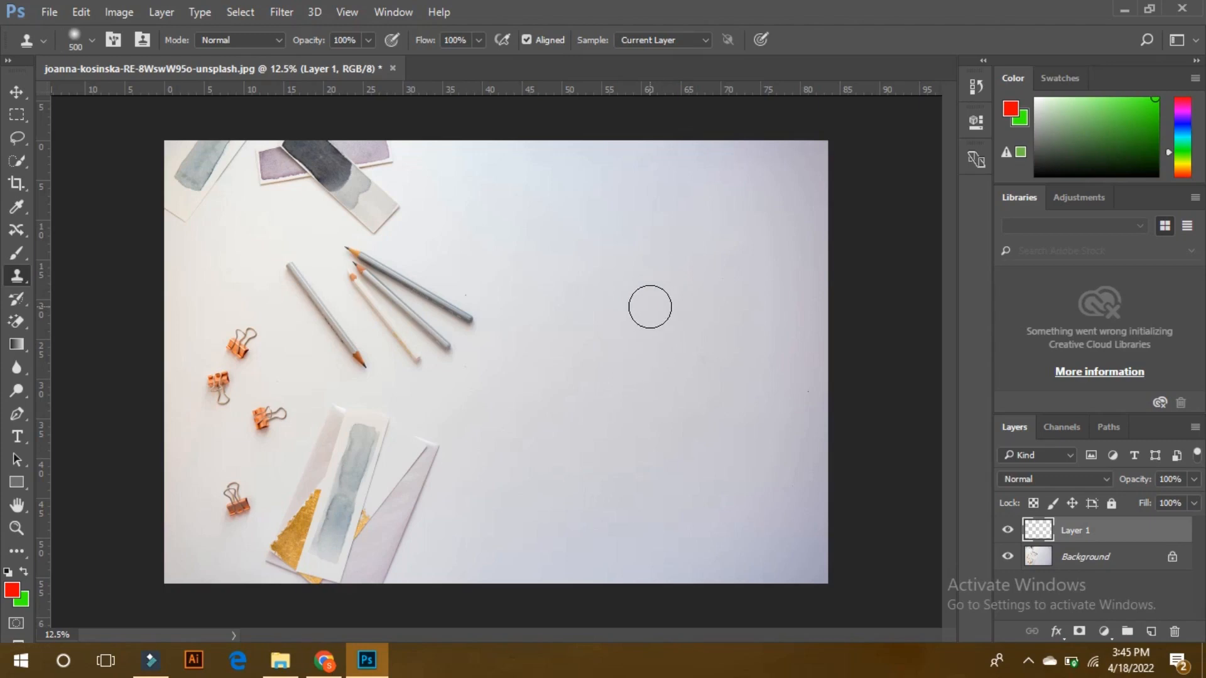
Set sampling to Current & Below and clone the topmost binder clip onto the blank middle of the paper on Layer 1.
left_click(642, 40)
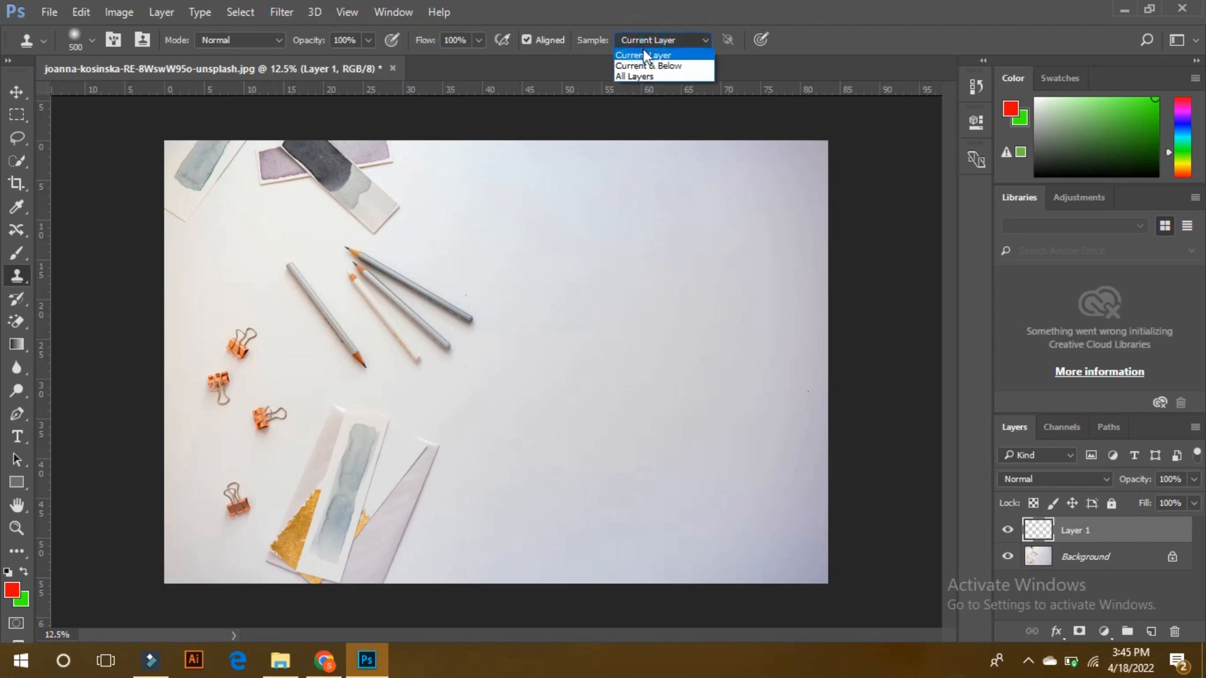
left_click(646, 66)
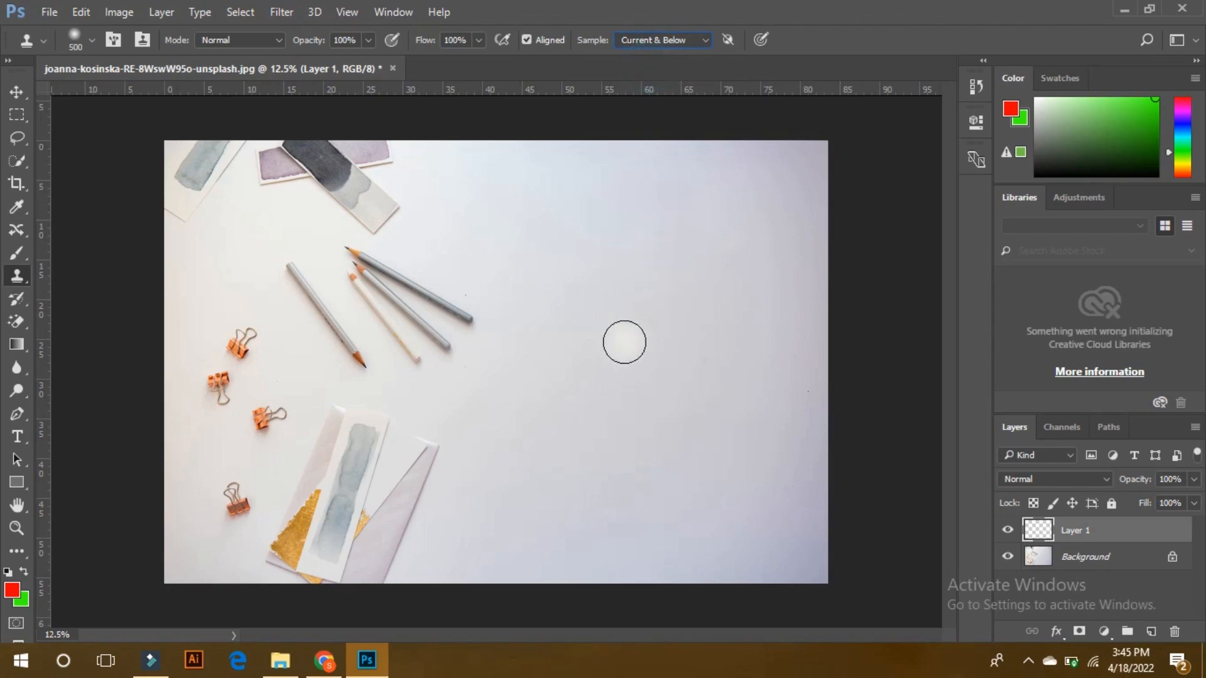
left_click(247, 338, "alt")
left_click(588, 356)
mouse_move(590, 369)
left_mouse_down()
mouse_move(570, 361)
mouse_move(578, 369)
mouse_move(578, 352)
mouse_move(589, 365)
left_mouse_up()
left_click(665, 148)
key("ctrl+z")
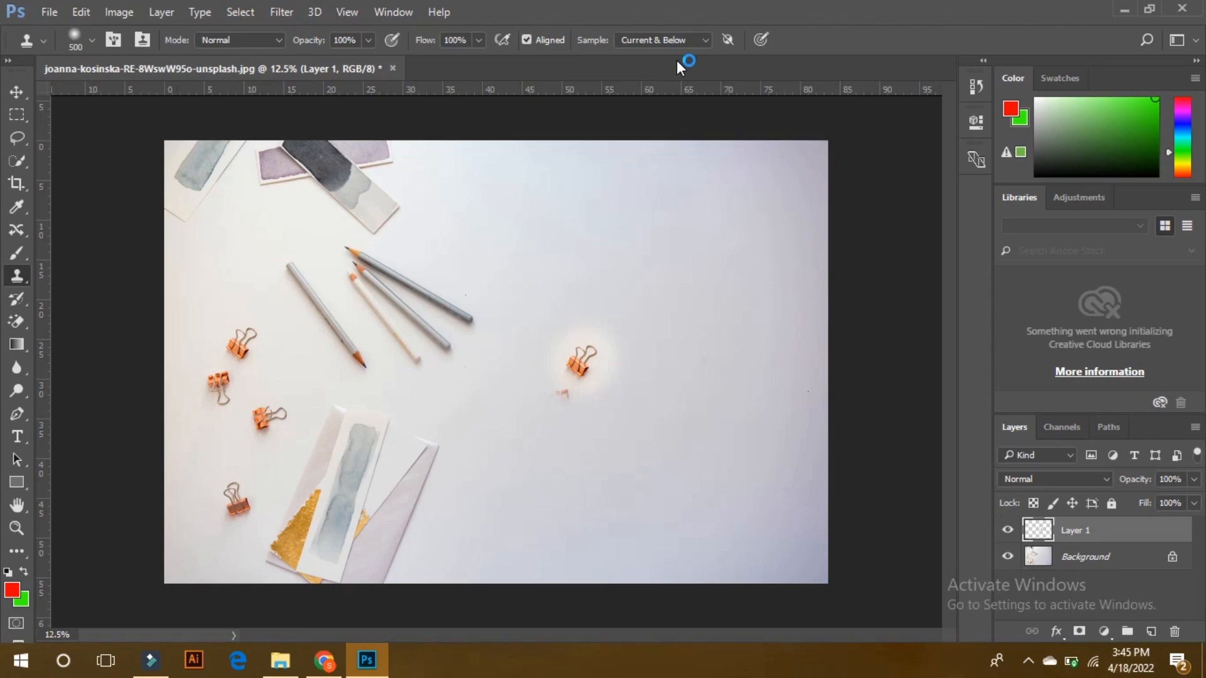
Set the Clone Stamp sampling to All Layers and add three more empty layers above Layer 1.
left_click(629, 41)
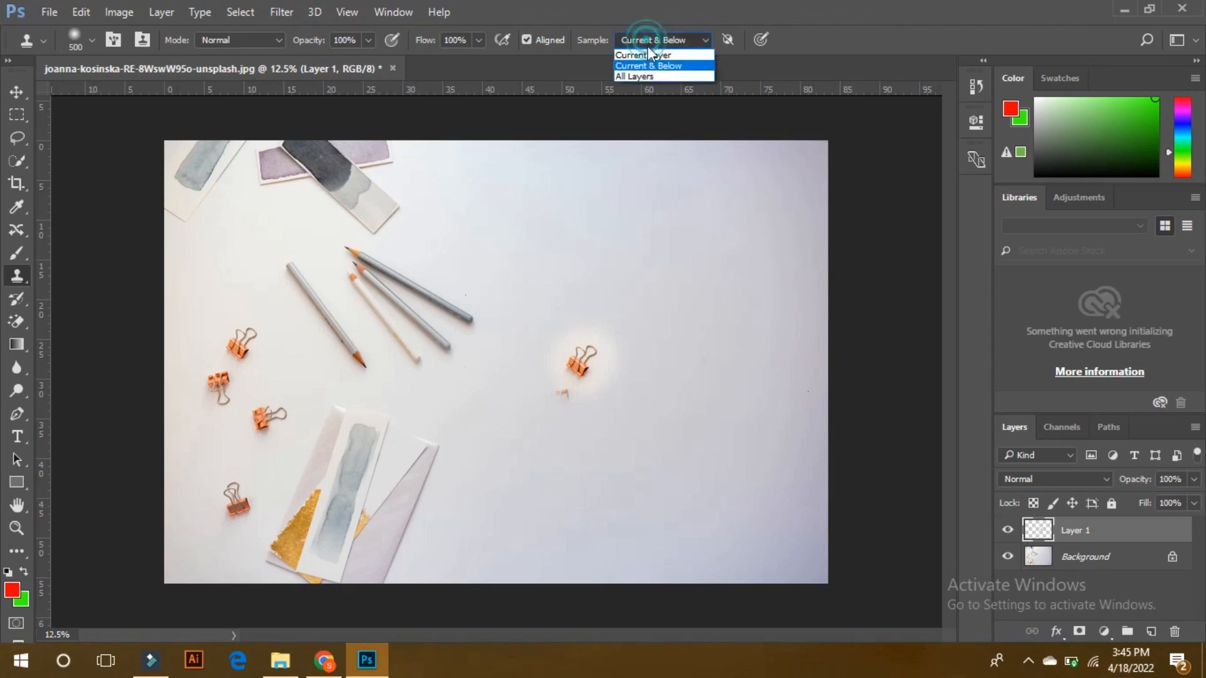
left_click(646, 76)
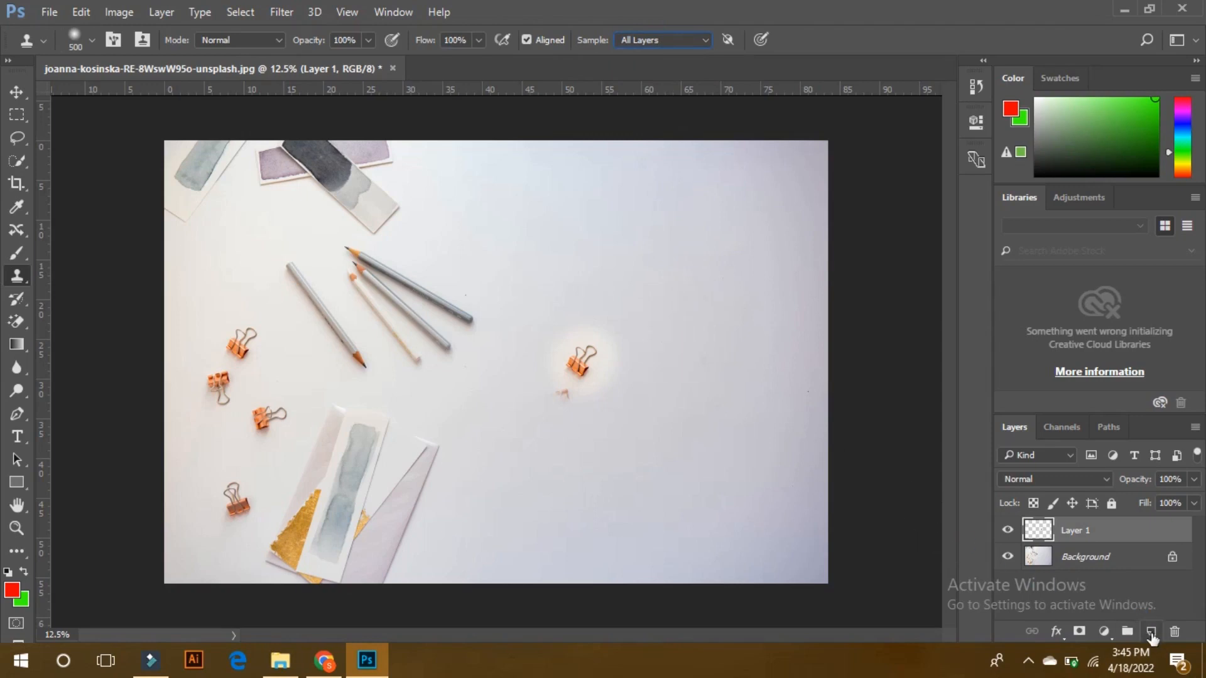
left_click(1151, 632)
left_click(1151, 632)
left_click(1151, 631)
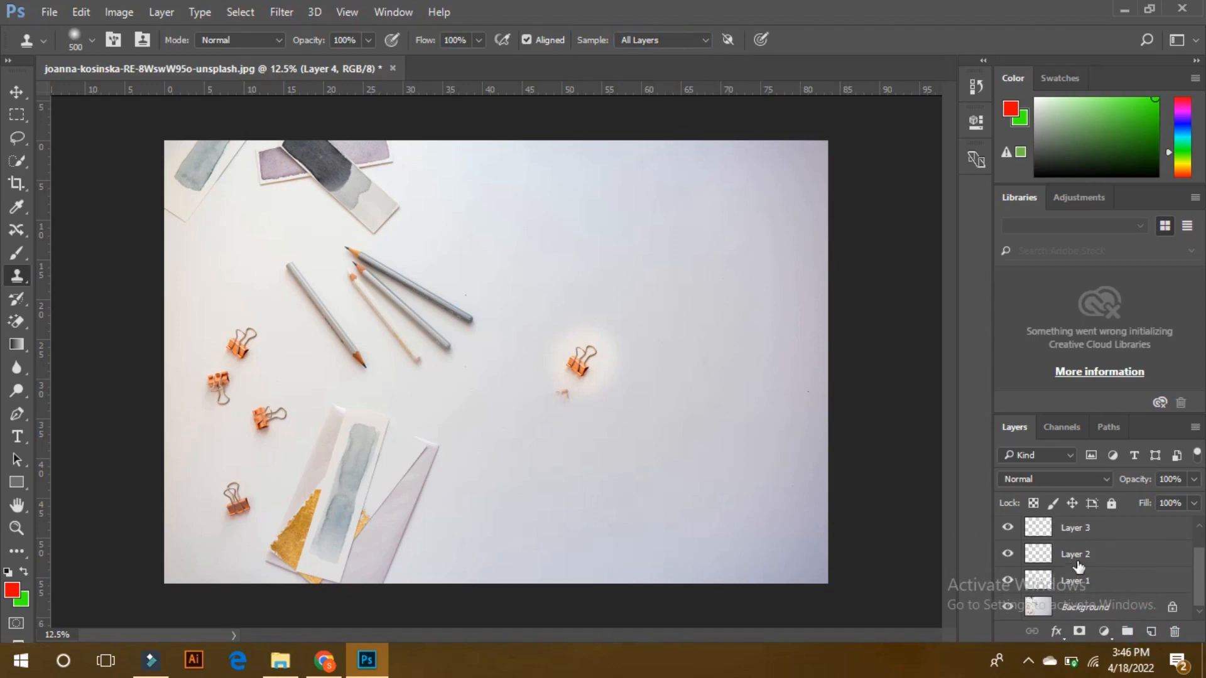
Clone the two upper binder clips onto Layer 4, above the clip copy in the middle, keeping All Layers sampling.
left_click(250, 343, "alt")
left_click_drag(642, 248, 625, 284)
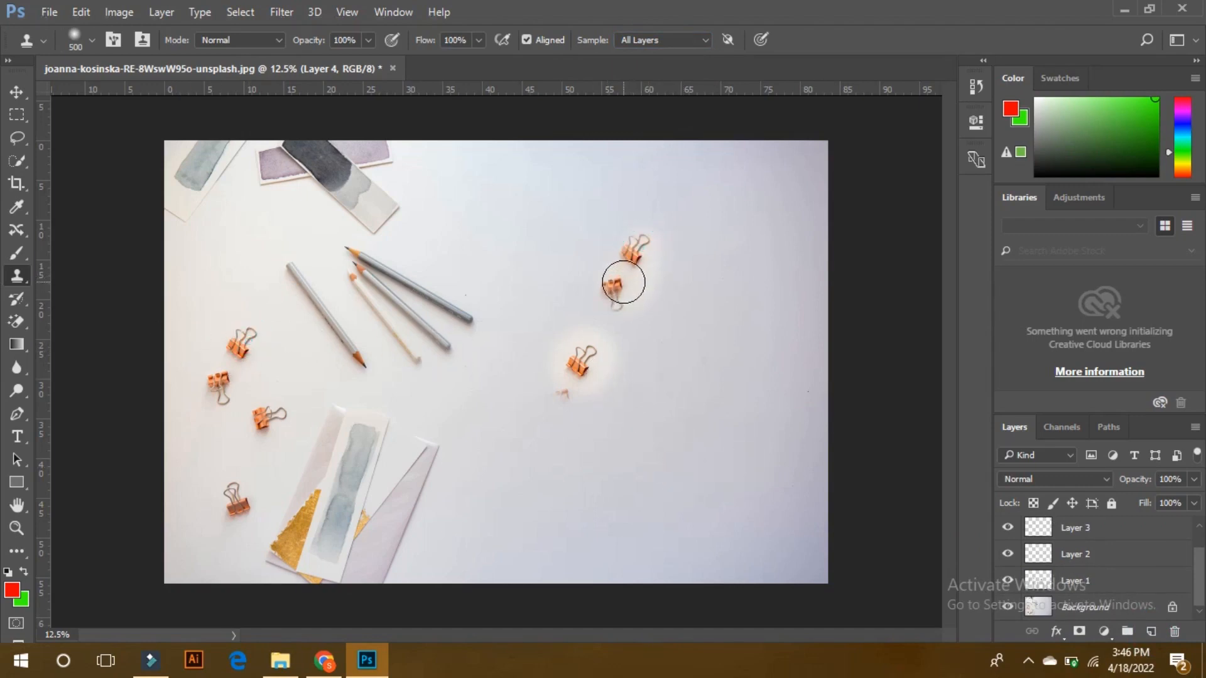
left_click(659, 41)
left_click(672, 64)
Delete Layer 4, Layer 3, Layer 2 and Layer 1 so only the Background is left.
scroll(1070, 565, "up", 1)
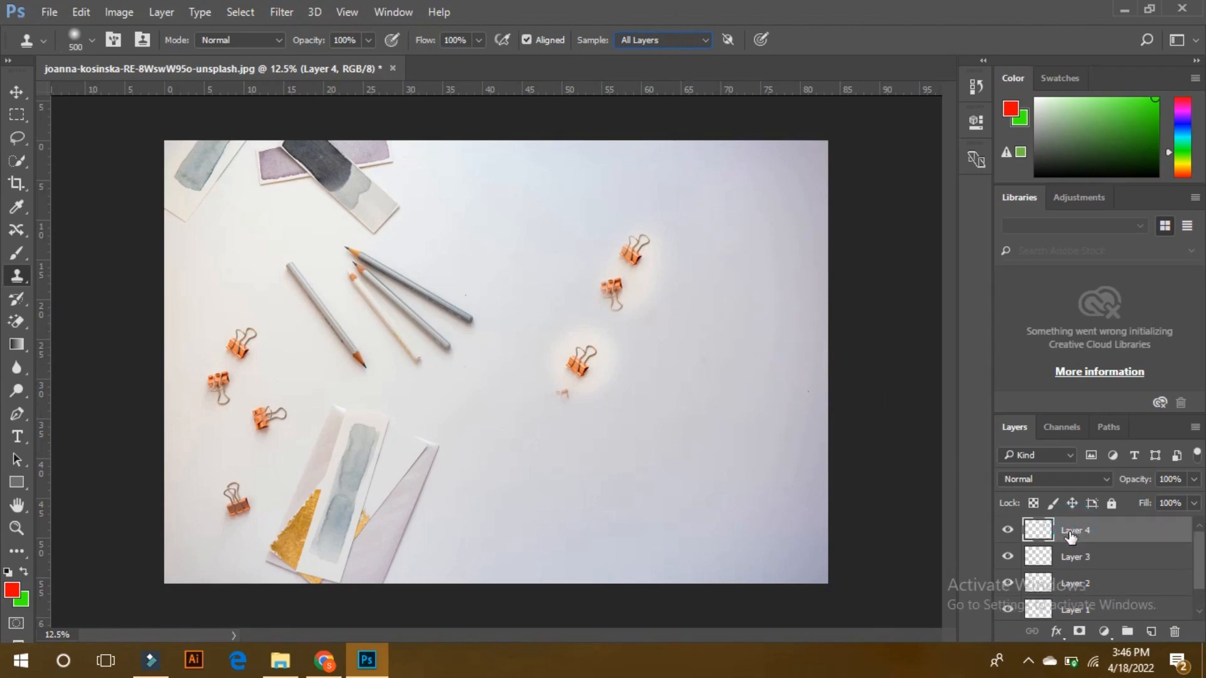
left_click_drag(1070, 536, 1173, 633)
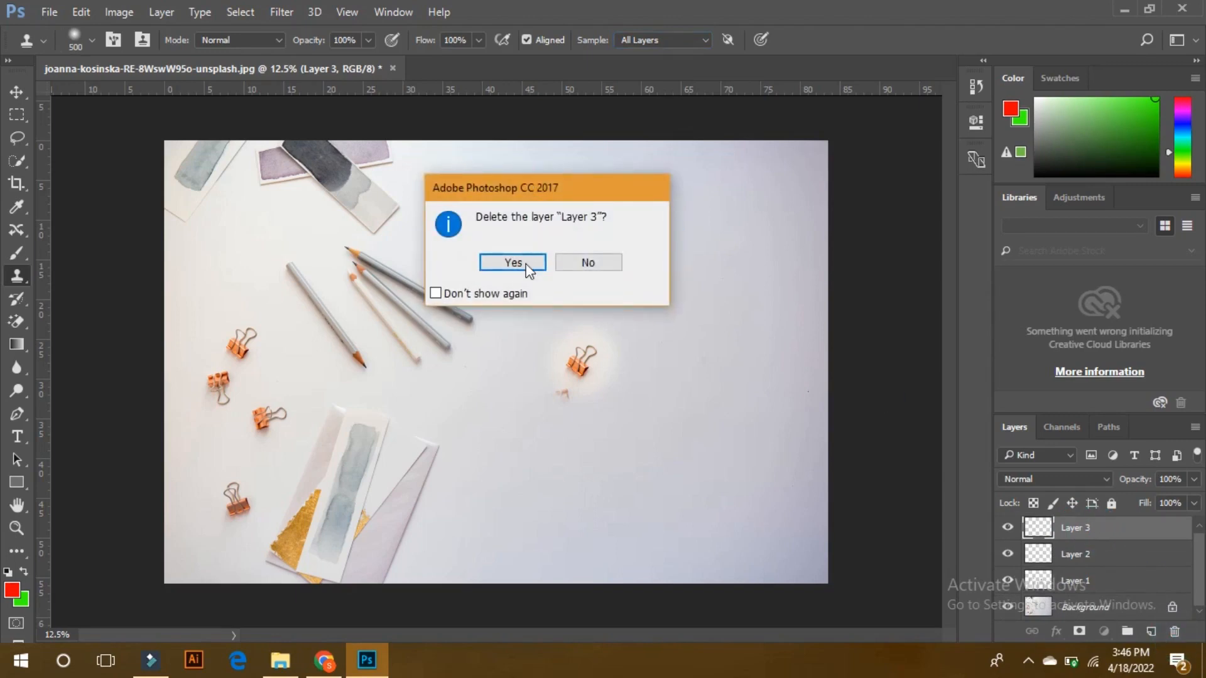
left_click(513, 262)
left_click_drag(1108, 530, 1179, 635)
left_click_drag(1109, 528, 1176, 634)
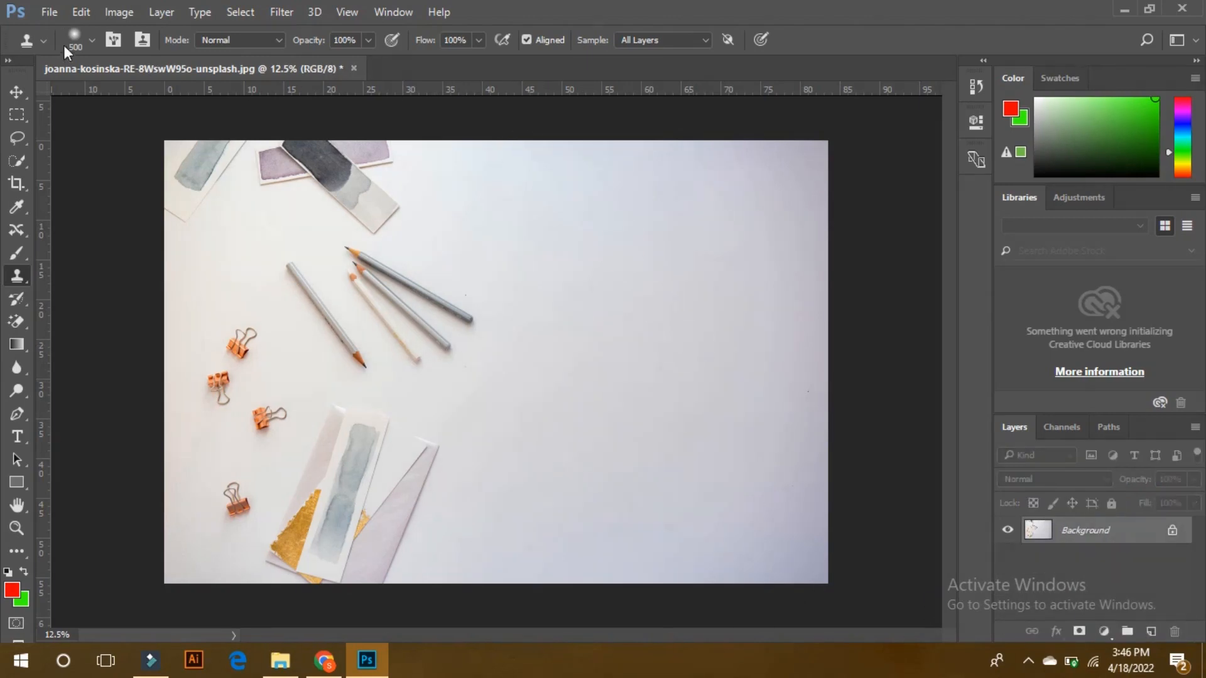
Set the Clone Stamp brush size to 78 px and raise its hardness above 0%.
left_click(86, 43)
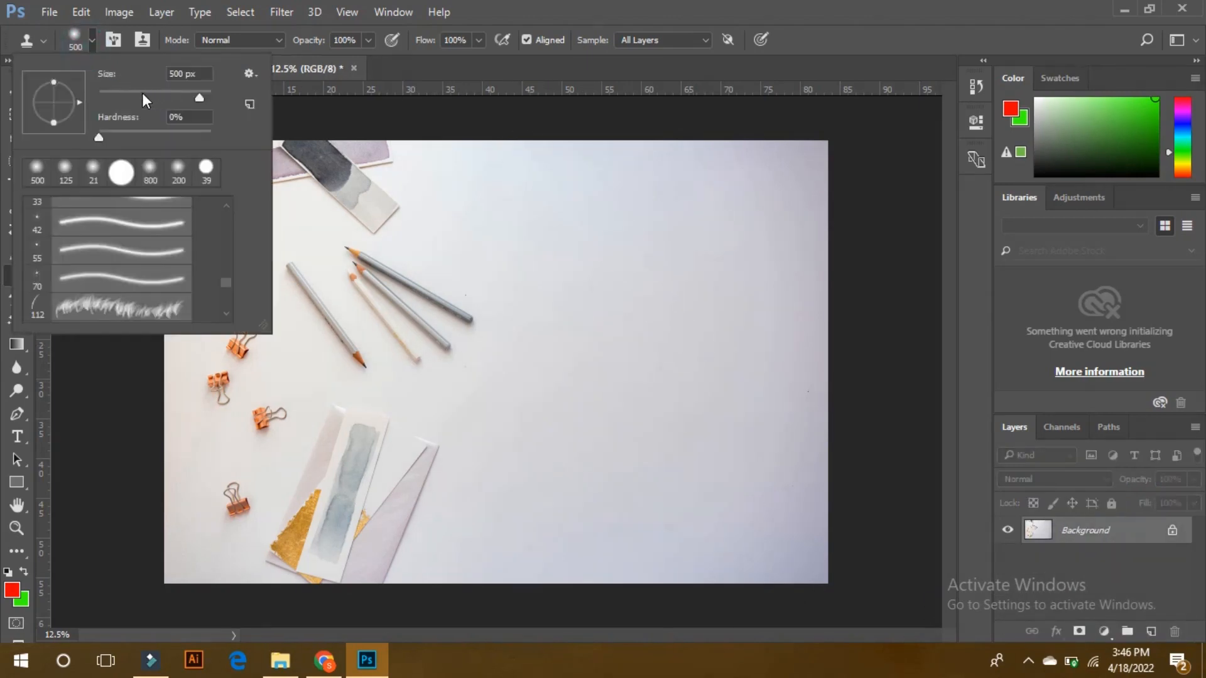
left_click_drag(207, 93, 209, 93)
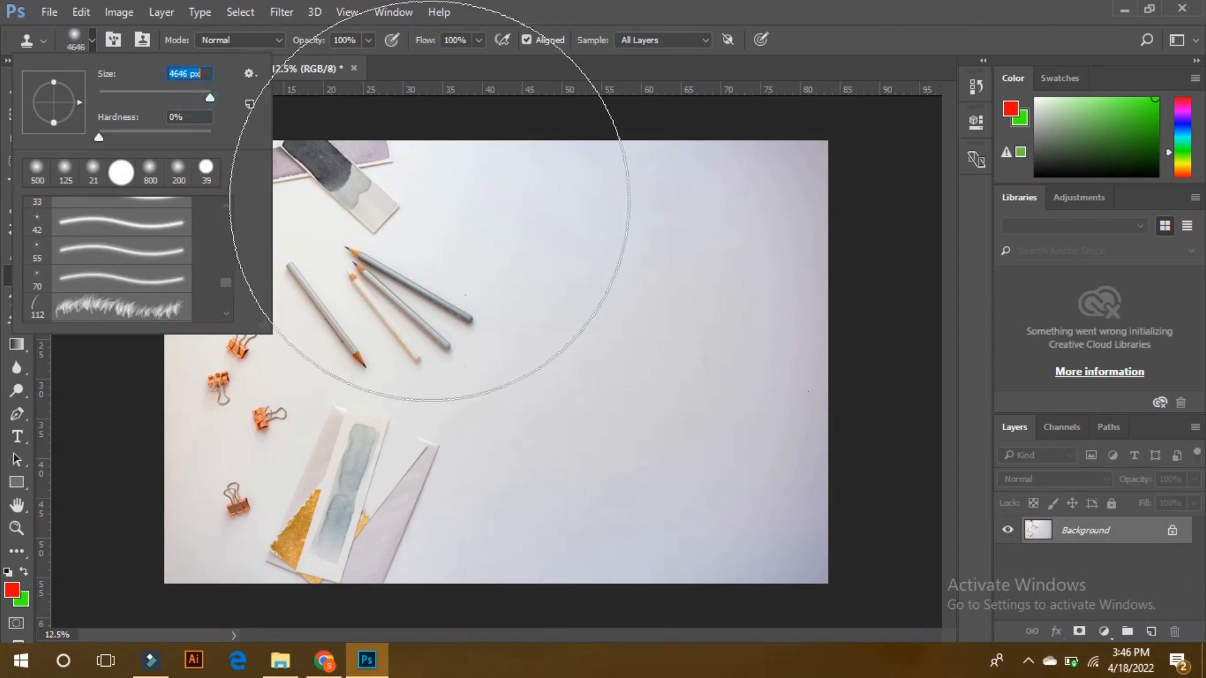
left_click_drag(99, 137, 142, 137)
left_click_drag(167, 91, 142, 95)
key("Return")
left_click(478, 40)
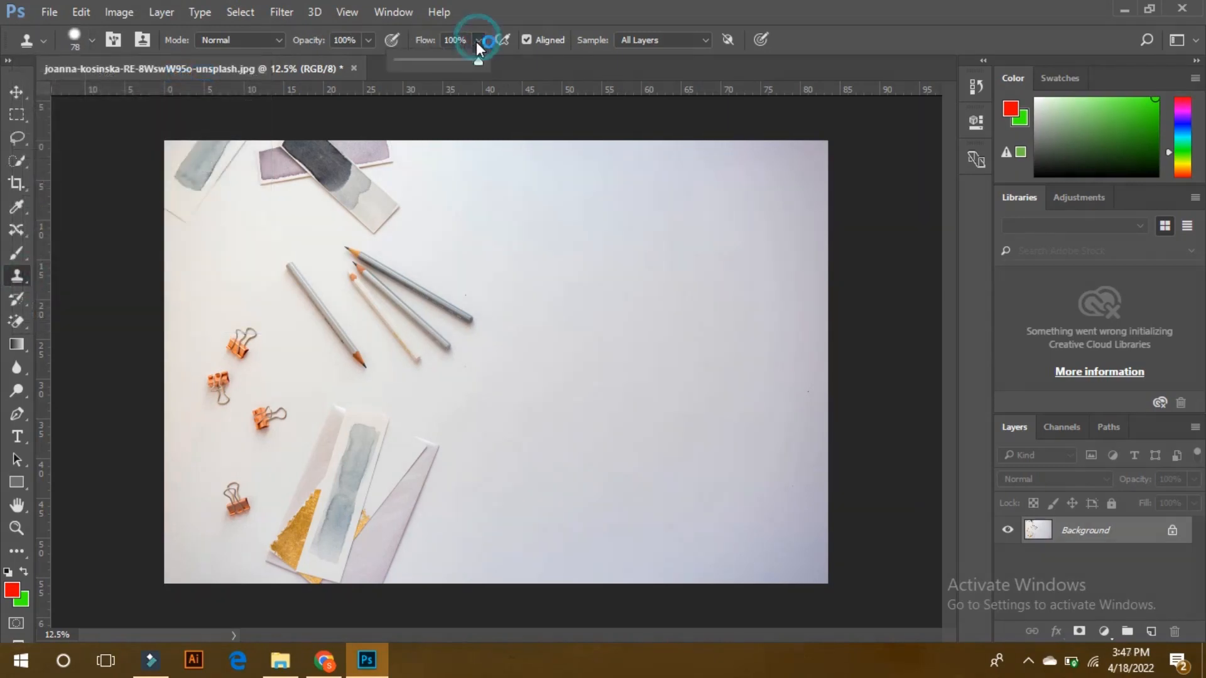
left_click(477, 39)
left_click(370, 41)
left_click(371, 40)
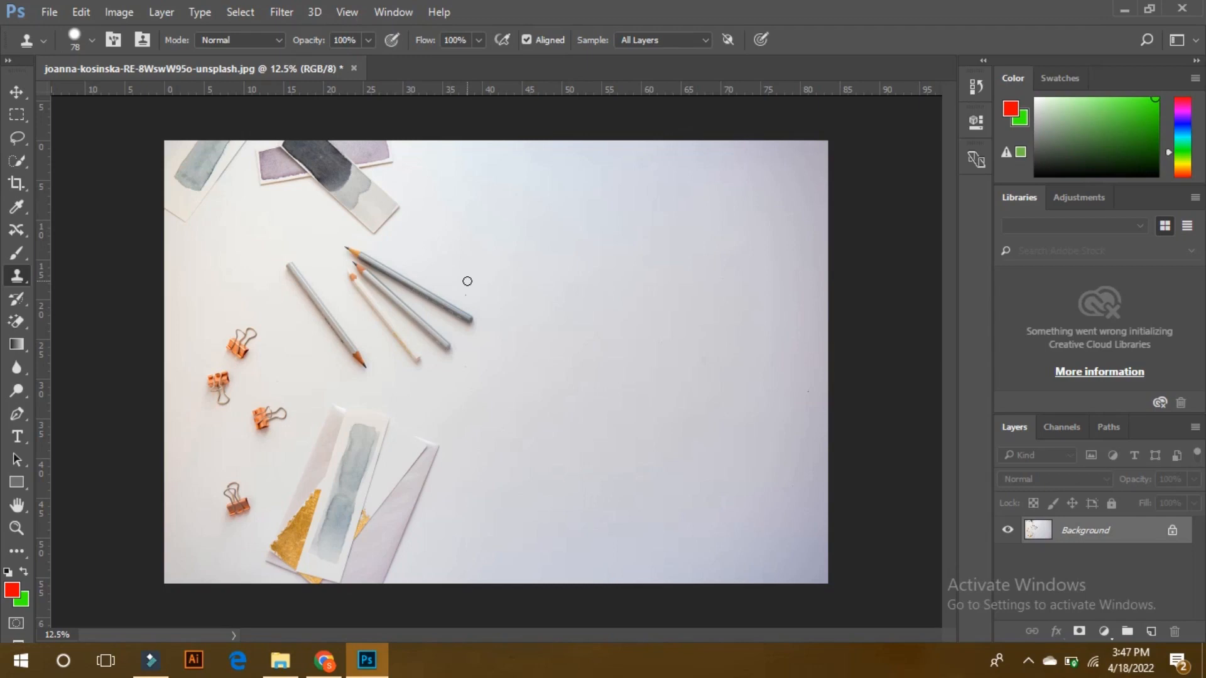
Sample the end of the leftmost pencil and clone the pencil onto the blank paper directly on the photo layer.
left_click(288, 267, "alt")
left_click(292, 267, "alt")
mouse_move(555, 235)
left_mouse_down()
mouse_move(623, 331)
mouse_move(612, 312)
mouse_move(623, 331)
mouse_move(574, 365)
mouse_move(546, 345)
mouse_move(546, 323)
mouse_move(498, 337)
mouse_move(505, 304)
mouse_move(522, 389)
mouse_move(536, 387)
mouse_move(522, 398)
mouse_move(540, 393)
mouse_move(511, 388)
mouse_move(525, 366)
mouse_move(534, 390)
mouse_move(521, 388)
mouse_move(535, 380)
mouse_move(530, 350)
mouse_move(536, 393)
mouse_move(509, 405)
mouse_move(516, 397)
mouse_move(516, 421)
mouse_move(613, 413)
mouse_move(603, 438)
mouse_move(634, 446)
mouse_move(636, 406)
mouse_move(701, 367)
left_mouse_up()
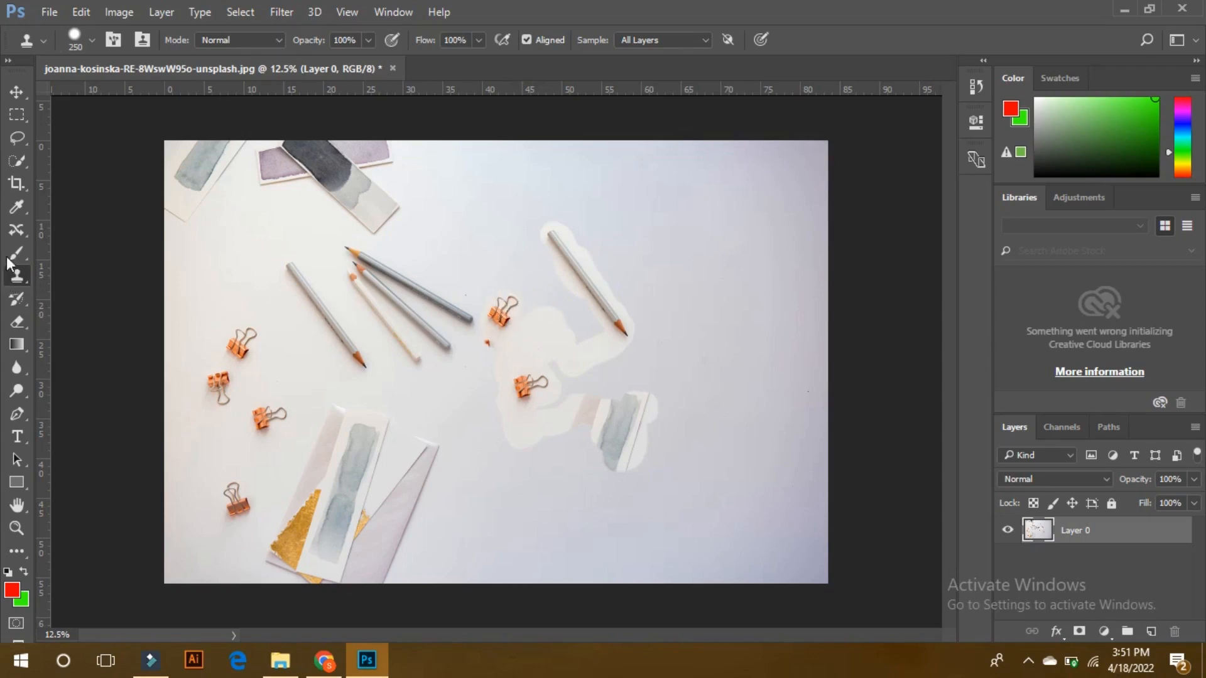
Try to erase the pale edges around the cloned pencil directly on the photo layer, and undo the erasing.
left_click(16, 322)
mouse_move(567, 339)
left_mouse_down()
mouse_move(519, 237)
mouse_move(528, 202)
mouse_move(555, 207)
mouse_move(647, 336)
mouse_move(608, 356)
mouse_move(540, 281)
left_mouse_up()
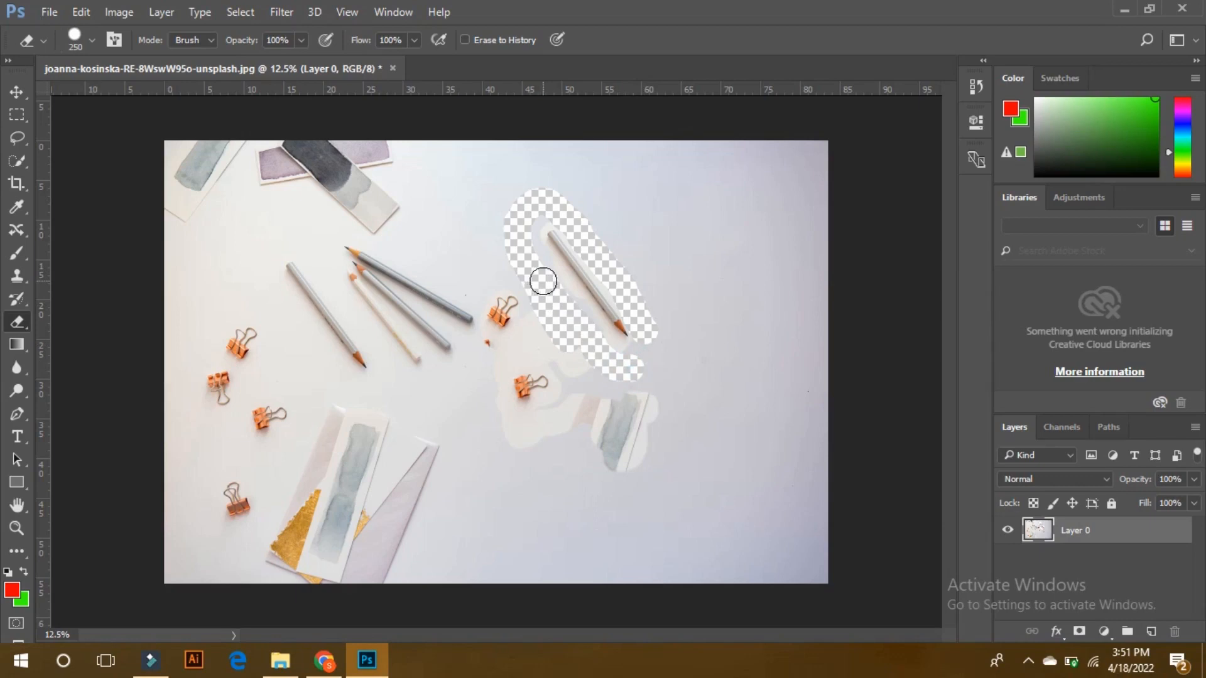
key("ctrl+alt+z")
key("ctrl+alt+z")
key("ctrl+alt+z")
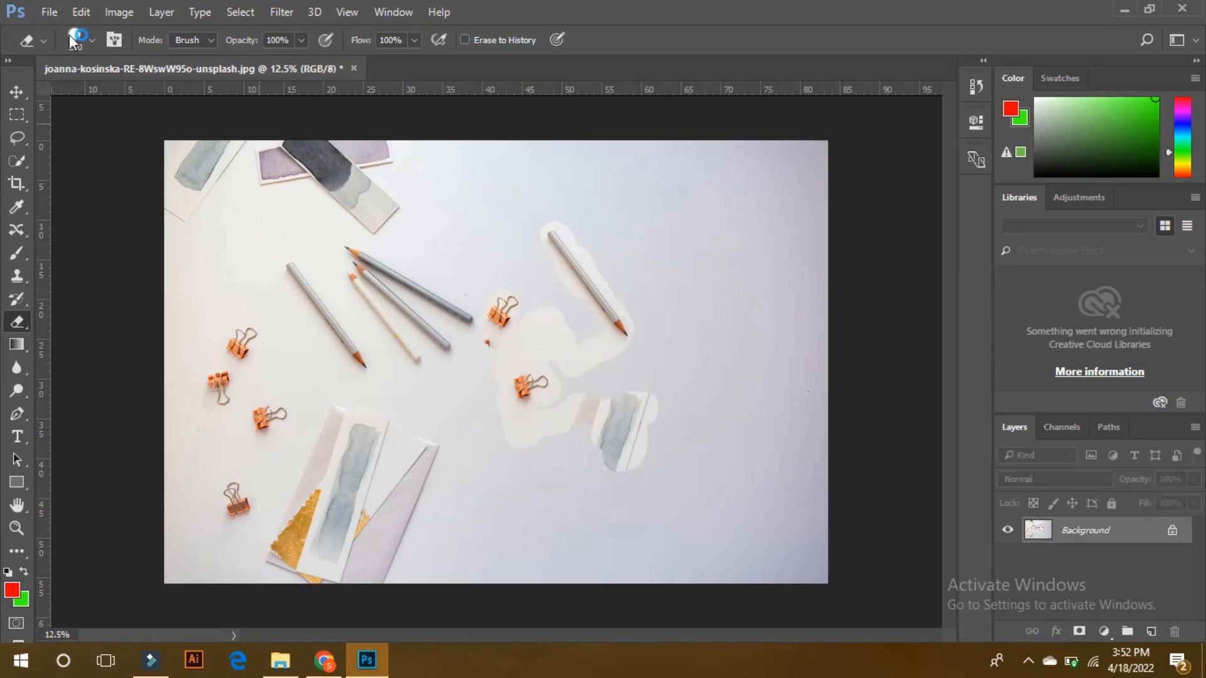
Revert the image to its originally opened state.
left_click(47, 11)
left_click(93, 237)
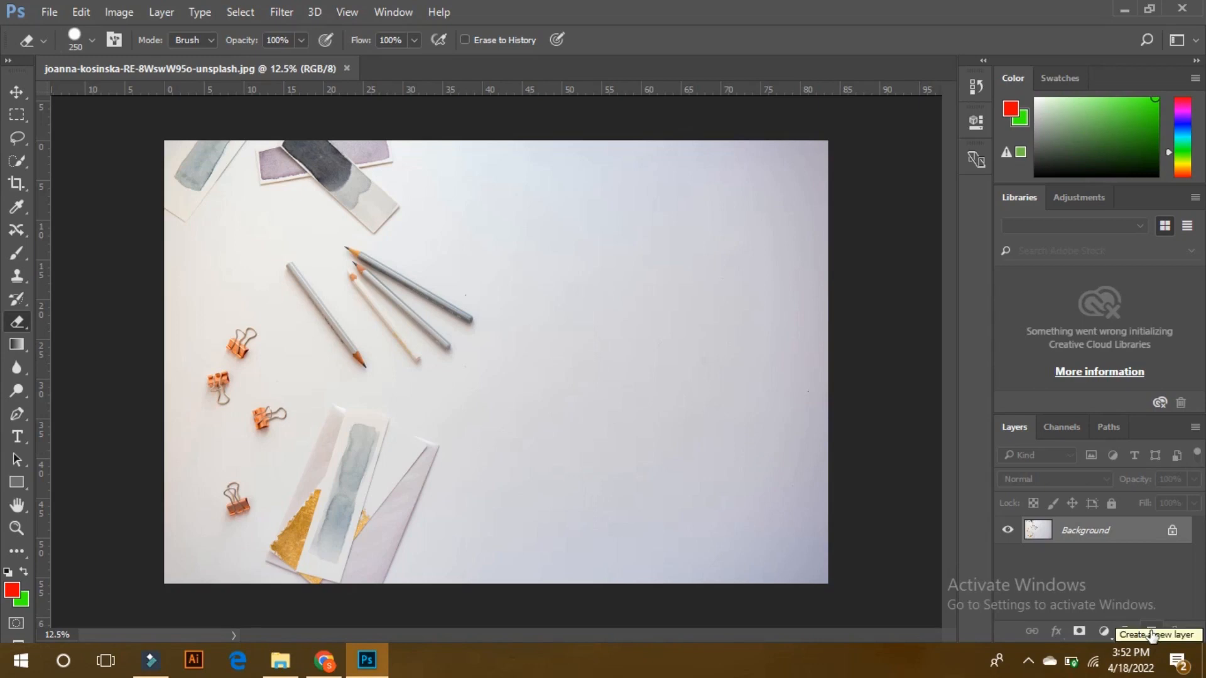
Add a new empty layer and clone the leftmost pencil onto it in the blank area of the paper.
left_click(1151, 633)
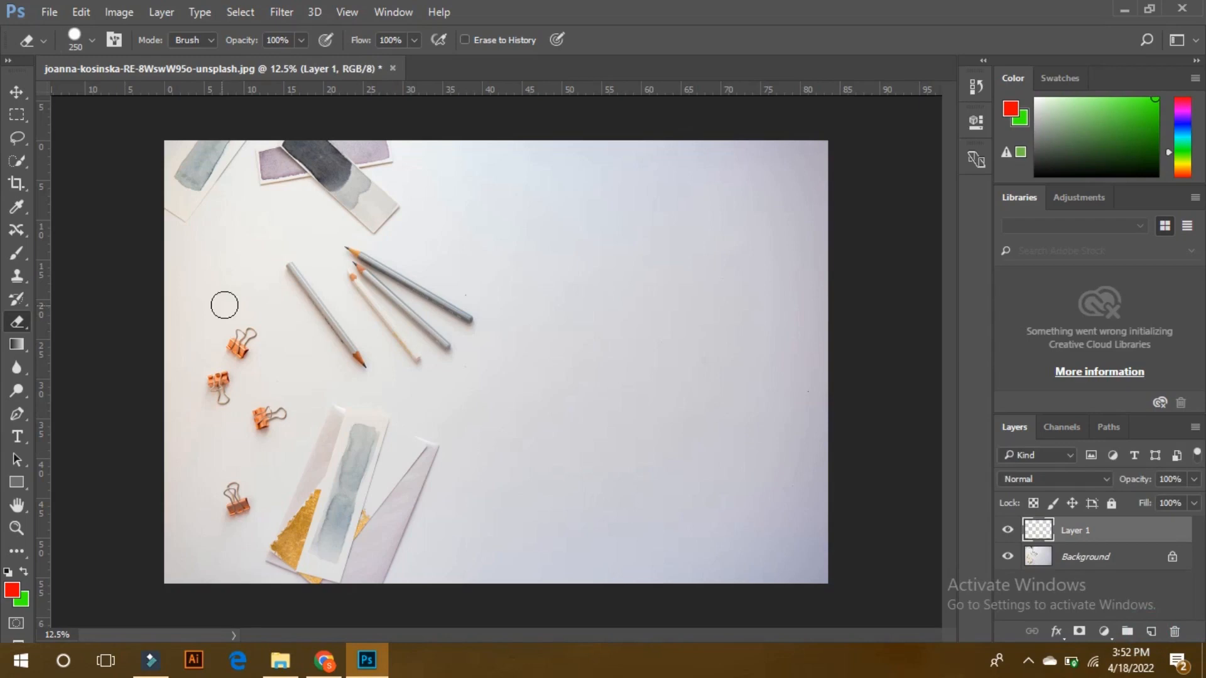
left_click(16, 275)
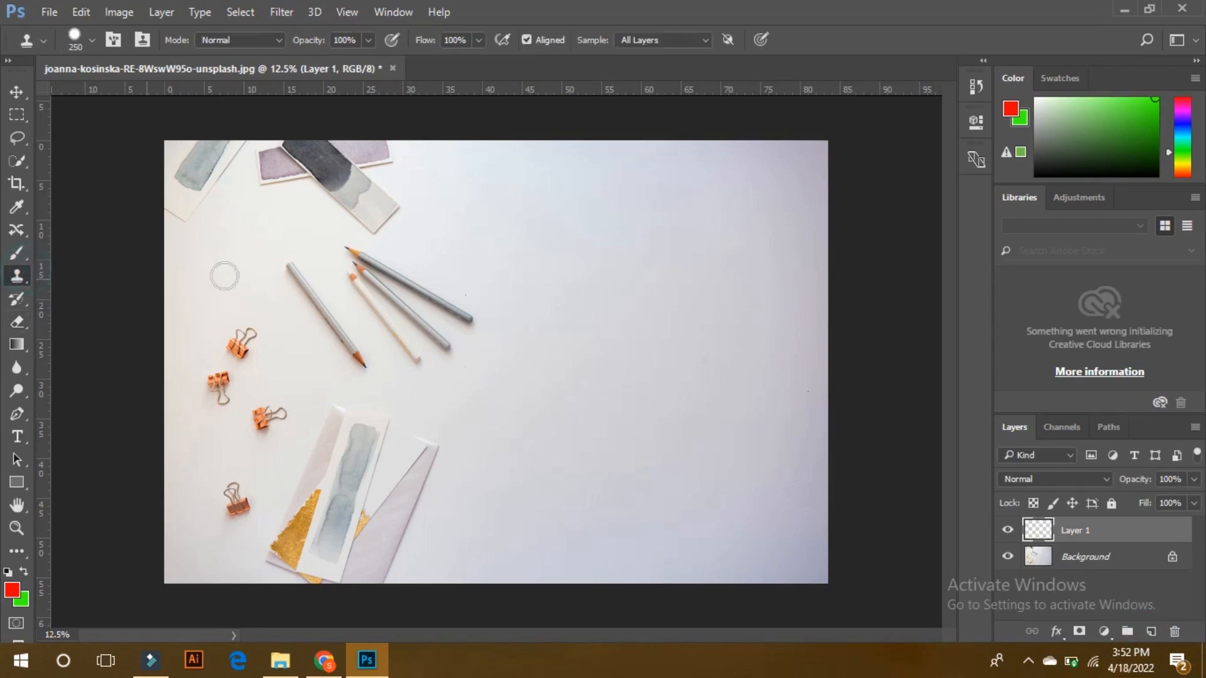
left_click(292, 272, "alt")
left_click(467, 286)
mouse_move(608, 255)
left_mouse_down()
mouse_move(681, 355)
mouse_move(612, 254)
mouse_move(678, 350)
left_mouse_up()
Free-transform the cloned pencil layer, scaling it to about 147% and rotating it about 68 degrees.
left_click(17, 92)
mouse_move(670, 337)
left_mouse_down()
mouse_move(691, 311)
mouse_move(678, 354)
mouse_move(694, 333)
mouse_move(662, 345)
mouse_move(679, 346)
left_mouse_up()
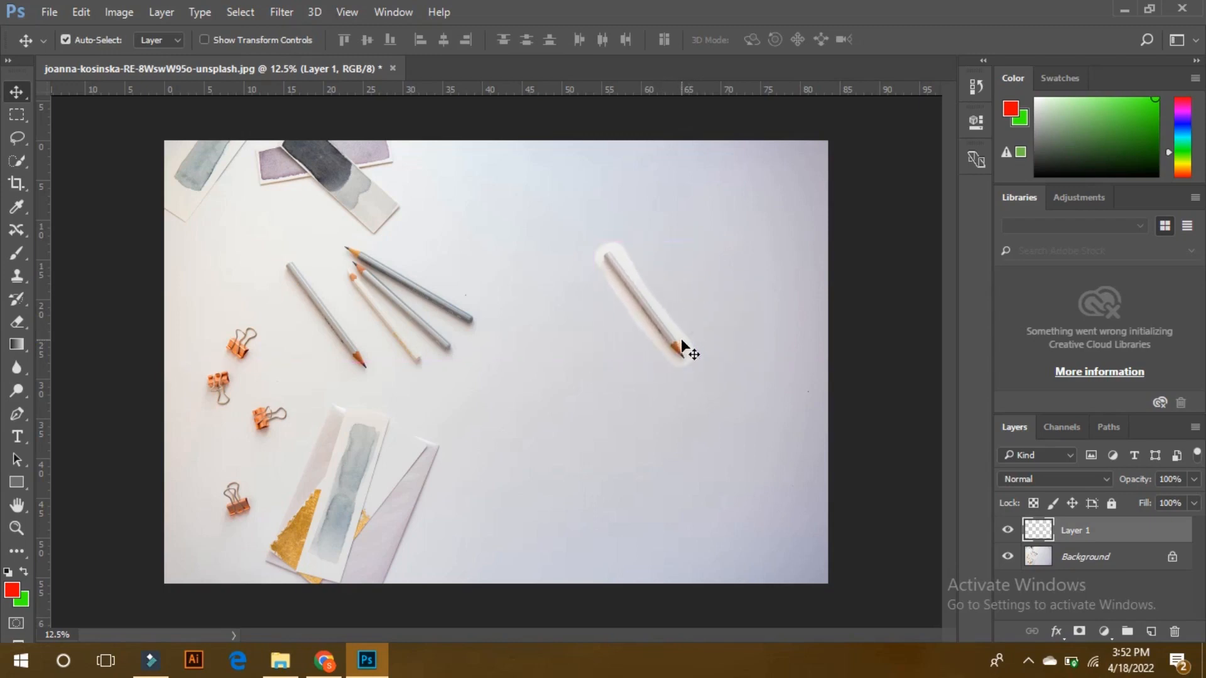
key("ctrl+t")
mouse_move(734, 258)
left_mouse_down()
mouse_move(727, 343)
mouse_move(704, 308)
left_mouse_up()
mouse_move(686, 232)
left_mouse_down()
mouse_move(621, 339)
mouse_move(663, 251)
left_mouse_up()
left_click_drag(648, 309, 674, 295)
key("Return")
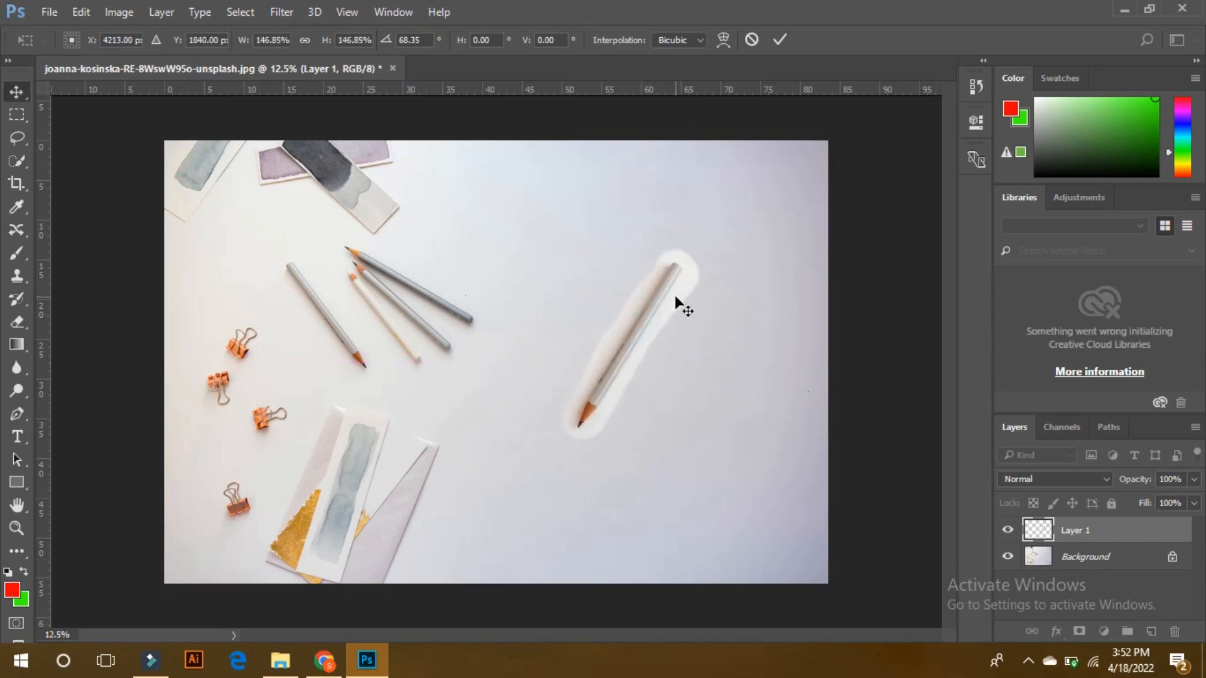
Erase the pale halo around the cloned pencil's body and tip on Layer 1 with the 250 px Eraser.
key("e")
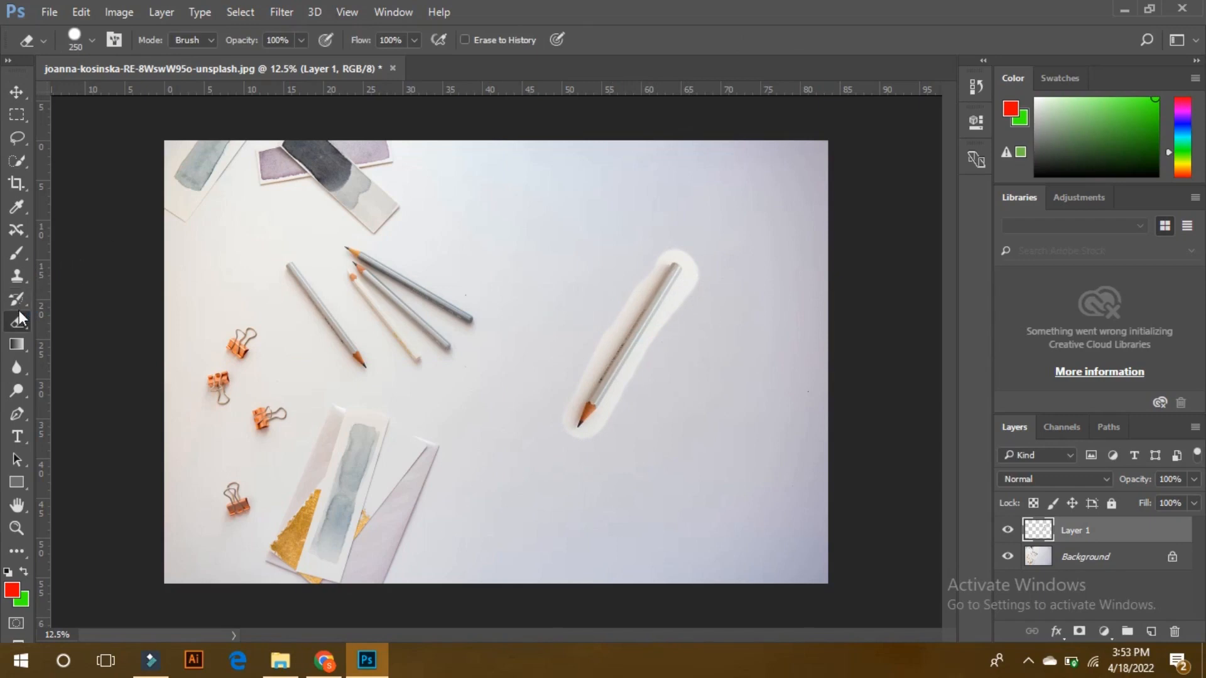
left_click(613, 412)
left_click(692, 281, "shift")
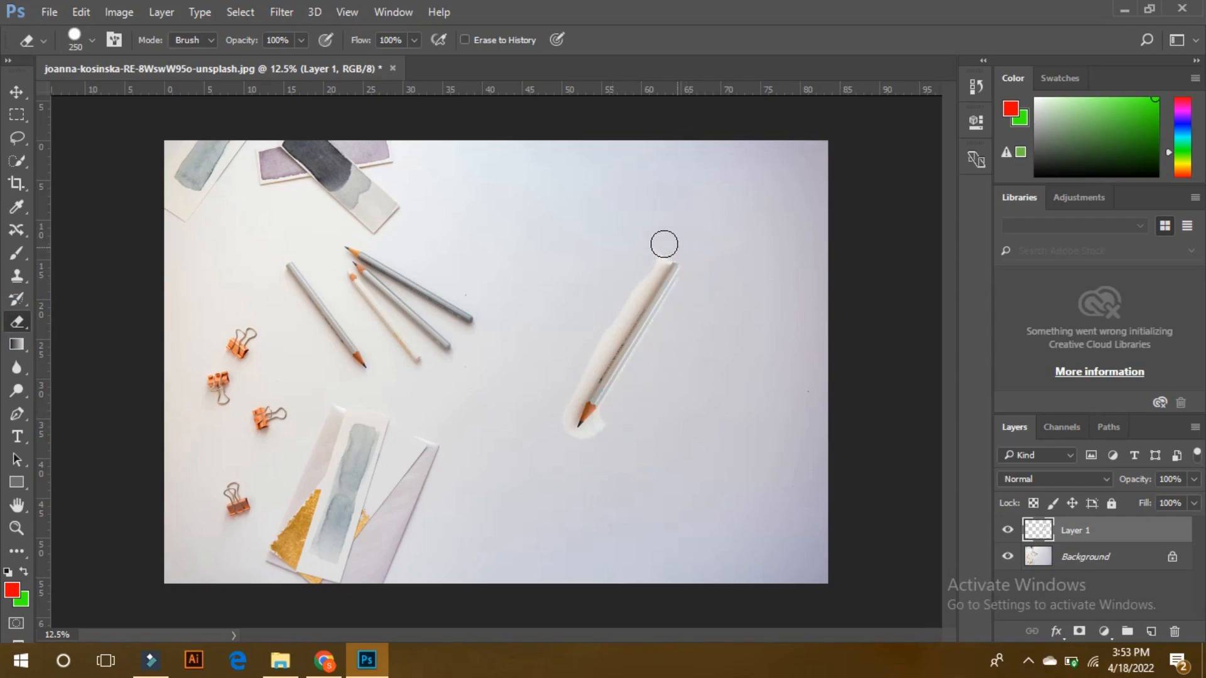
left_click(573, 393, "shift")
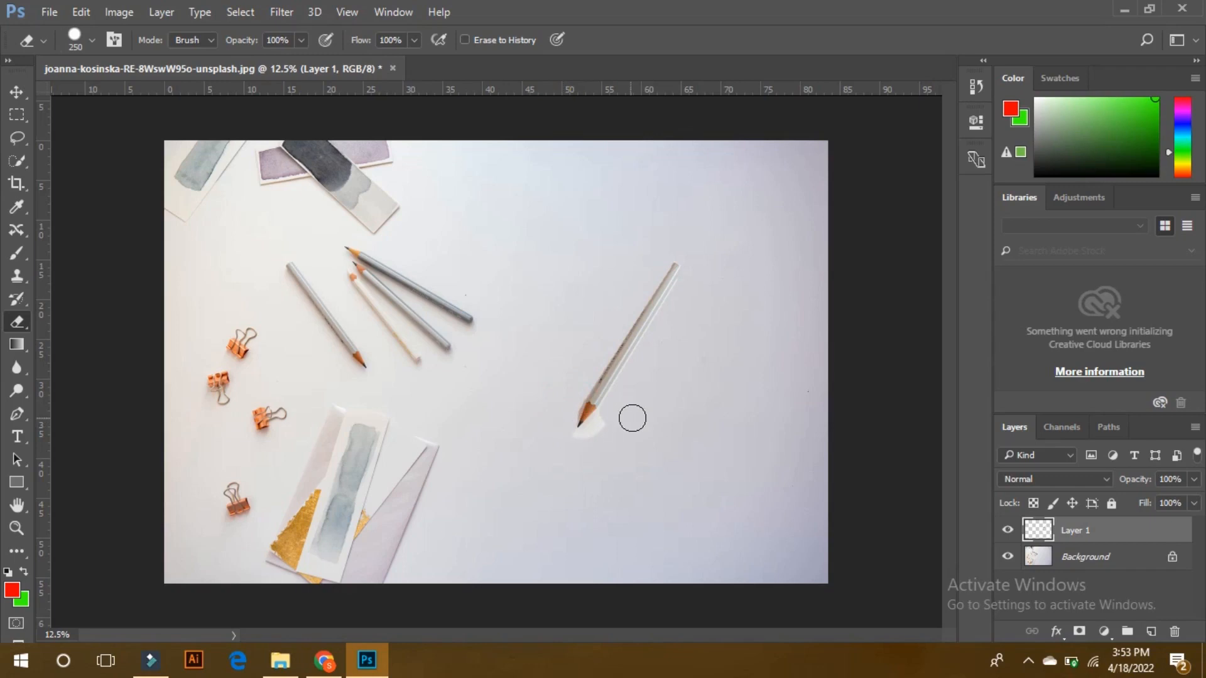
left_click_drag(607, 418, 582, 445)
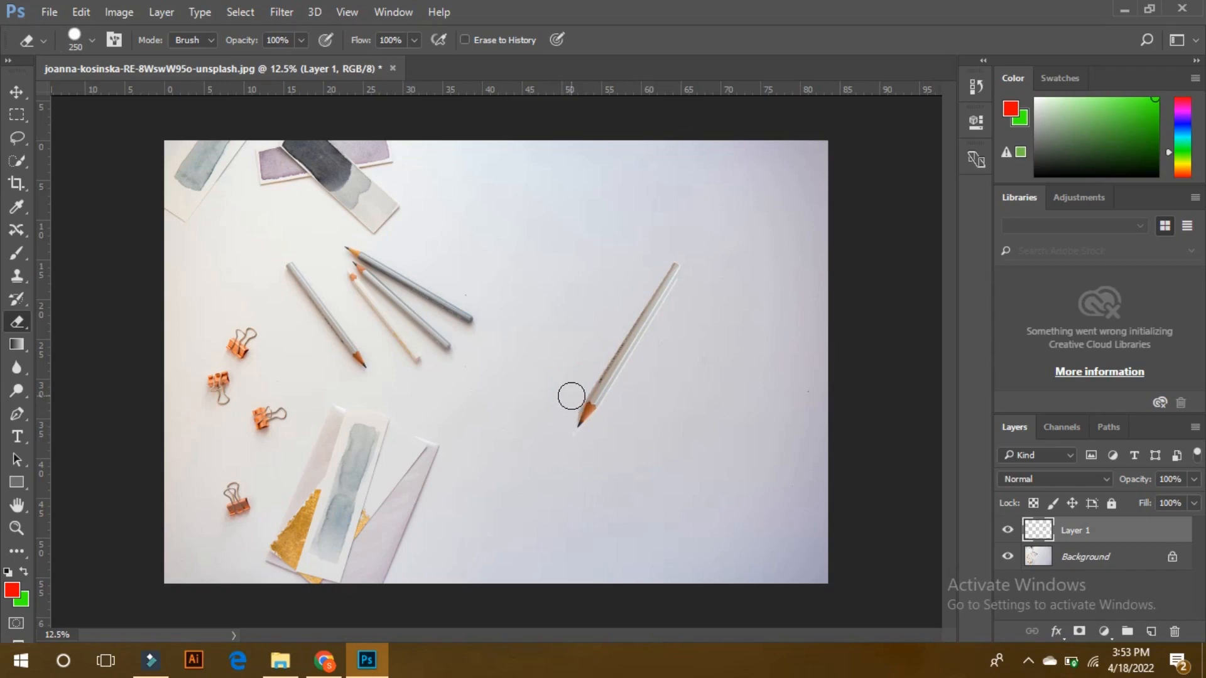
left_click_drag(566, 416, 557, 467)
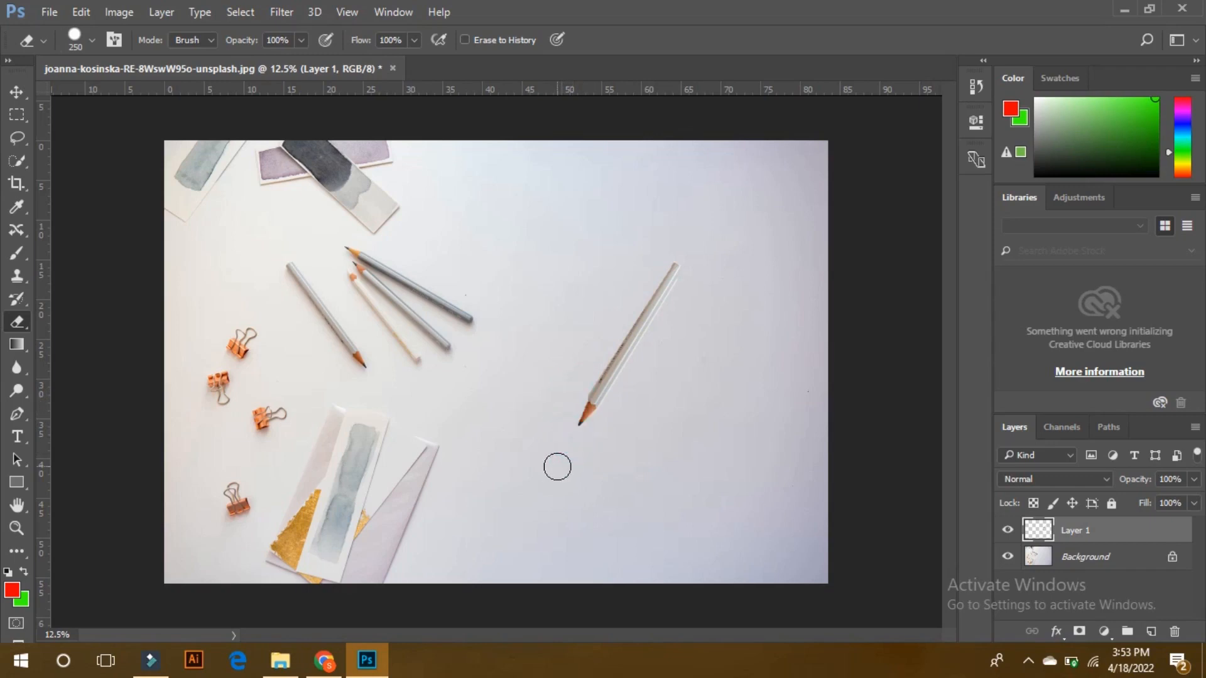